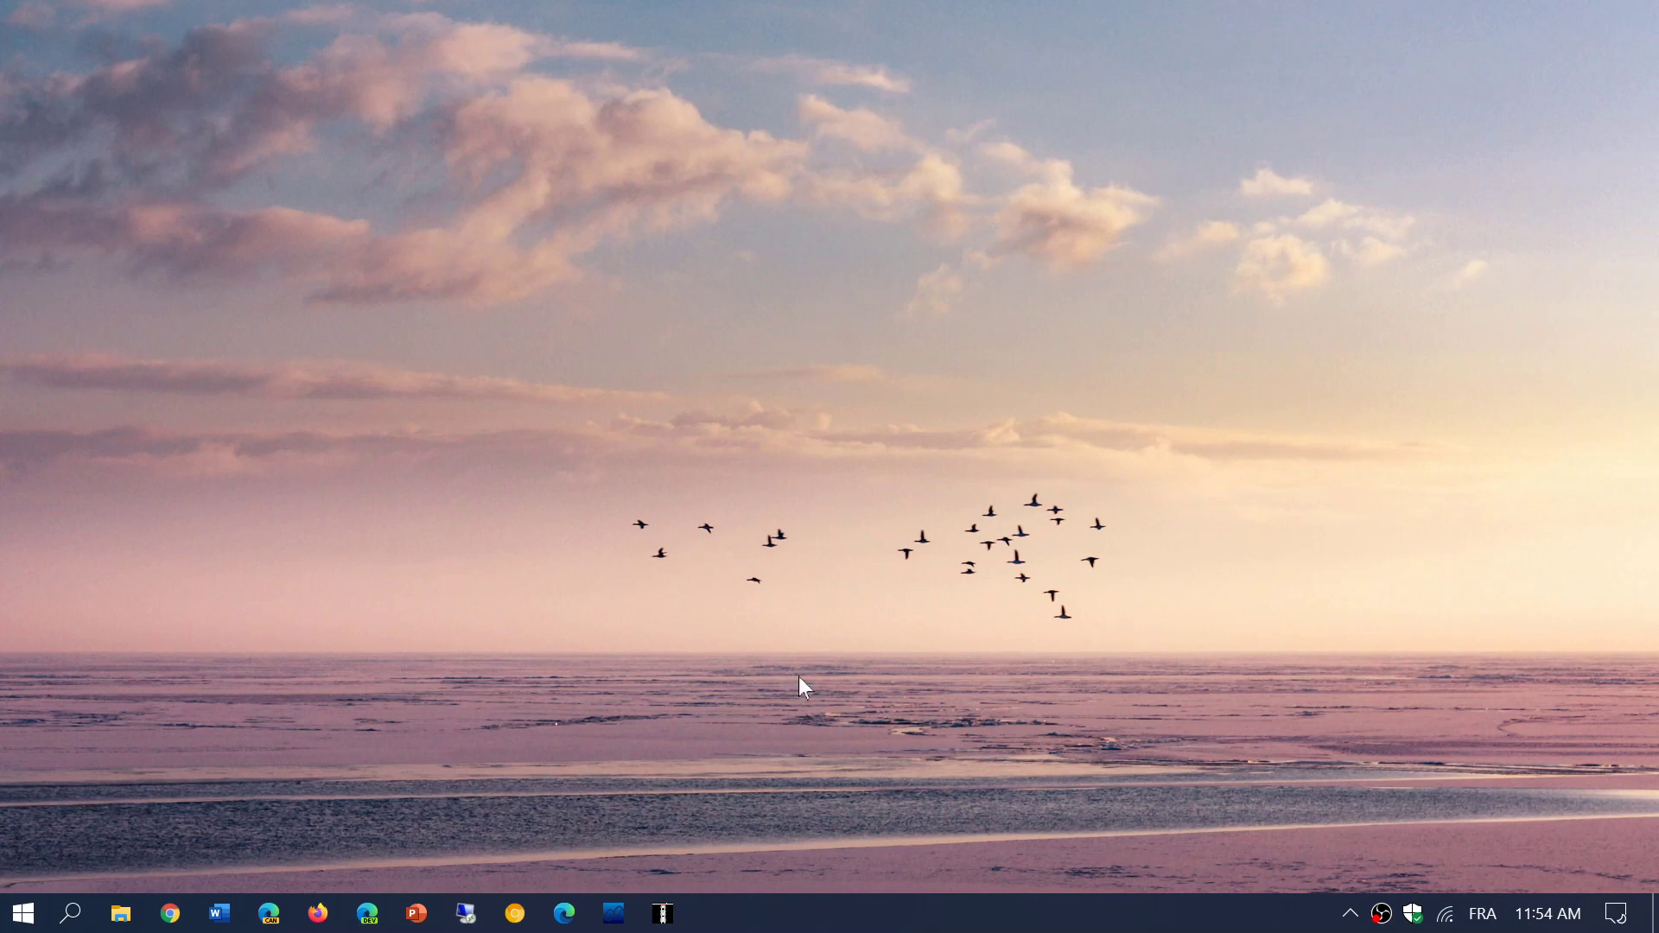
- Launch Firefox and confirm in Help > About Firefox that version 82.0 is up to date
{"action": "left_click", "coordinate": [317, 914]}
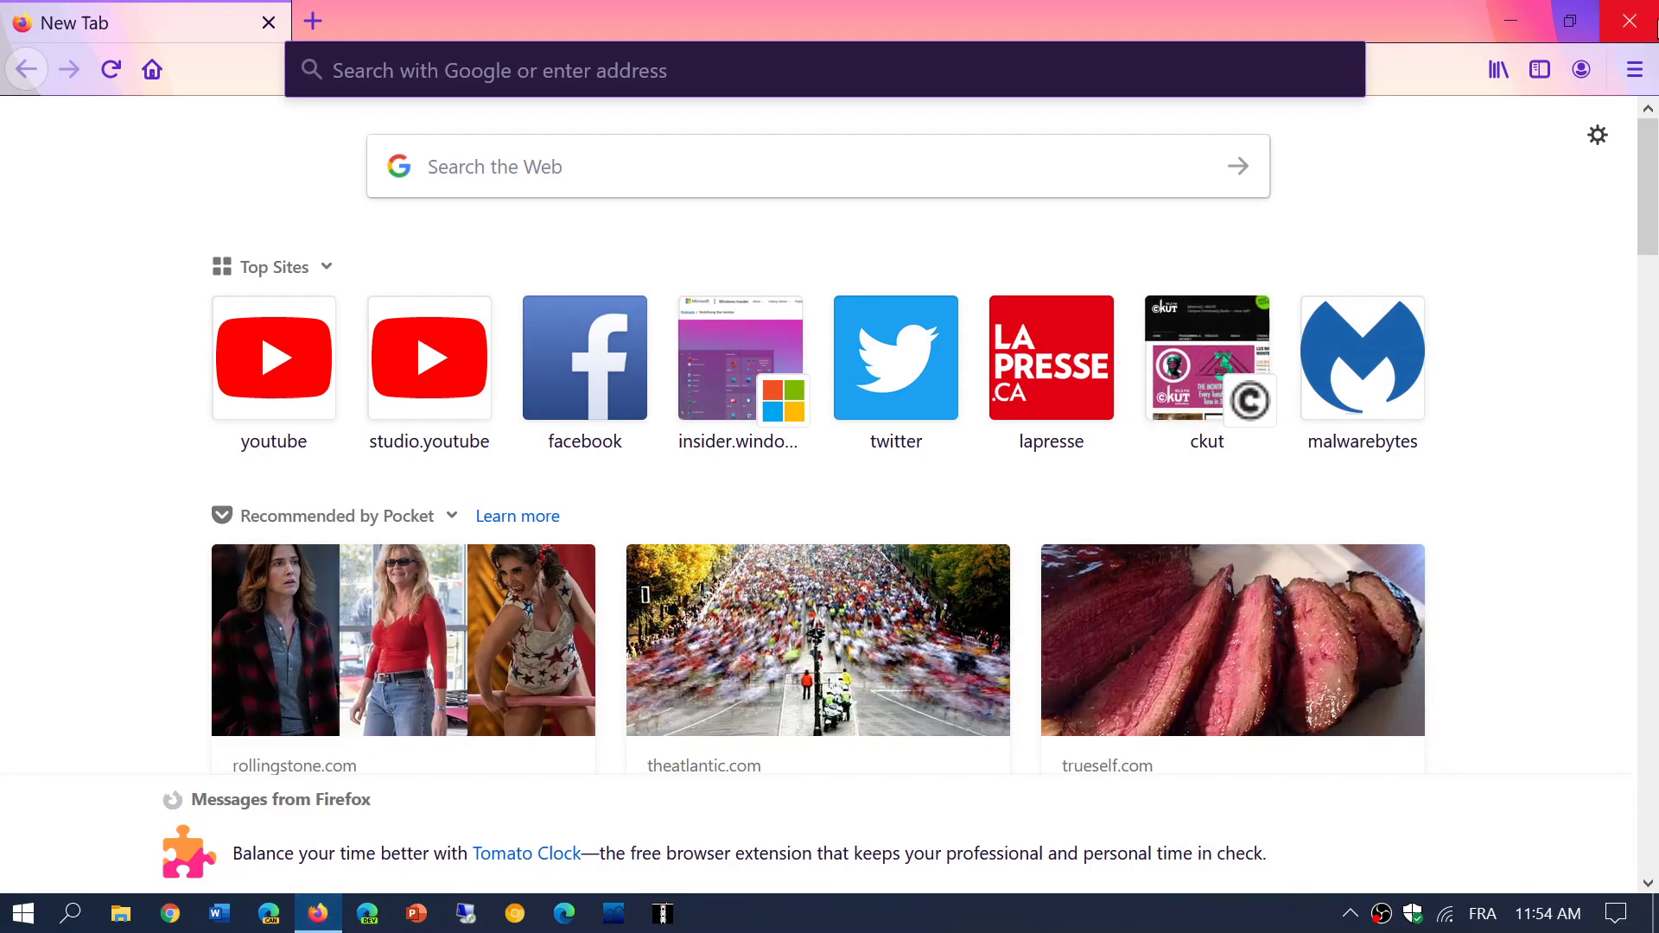
{"action": "left_click", "coordinate": [1635, 70]}
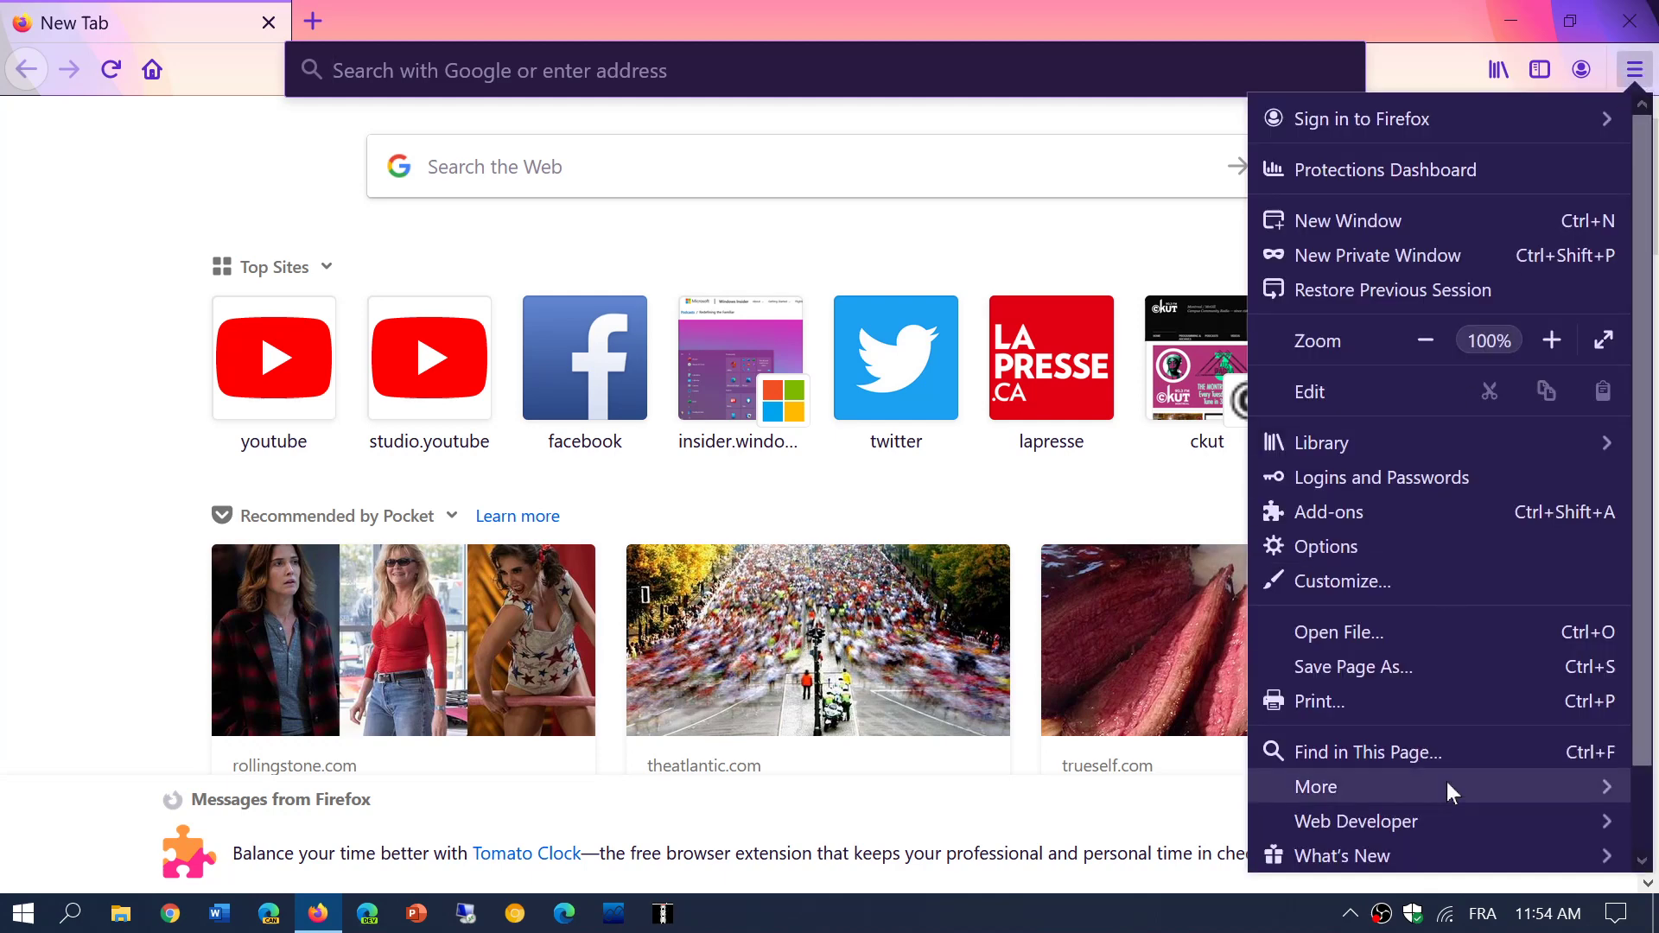
{"action": "scroll", "coordinate": [1447, 782], "scroll_direction": "down", "scroll_amount": 2}
{"action": "left_click", "coordinate": [1407, 801]}
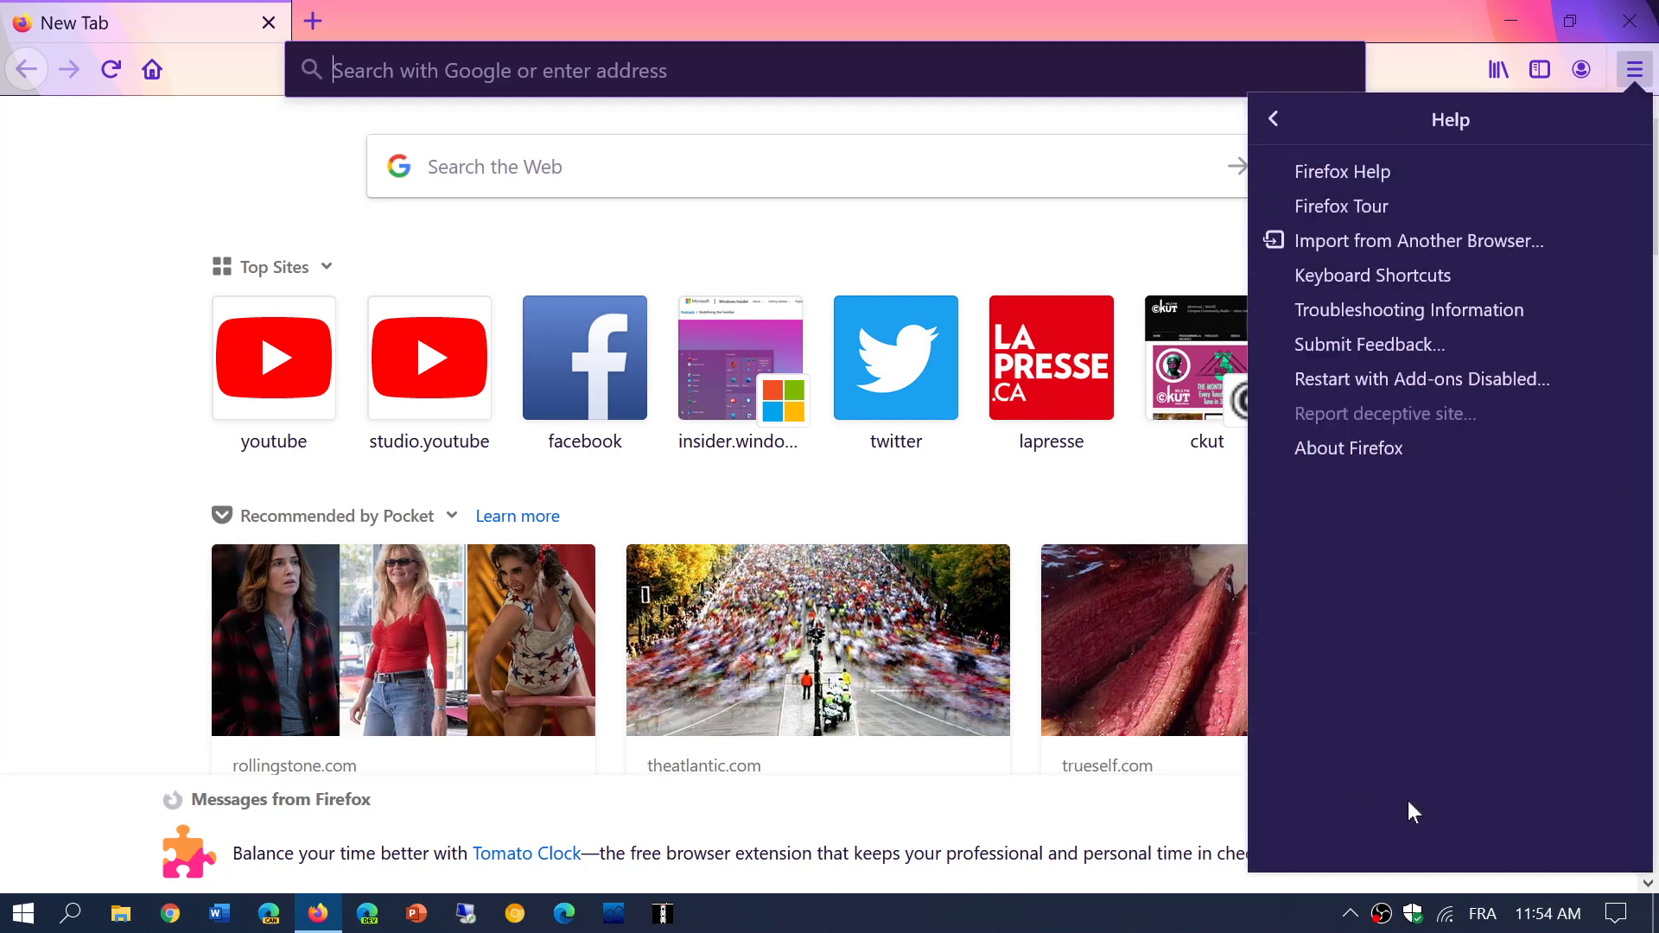
{"action": "left_click", "coordinate": [1374, 447]}
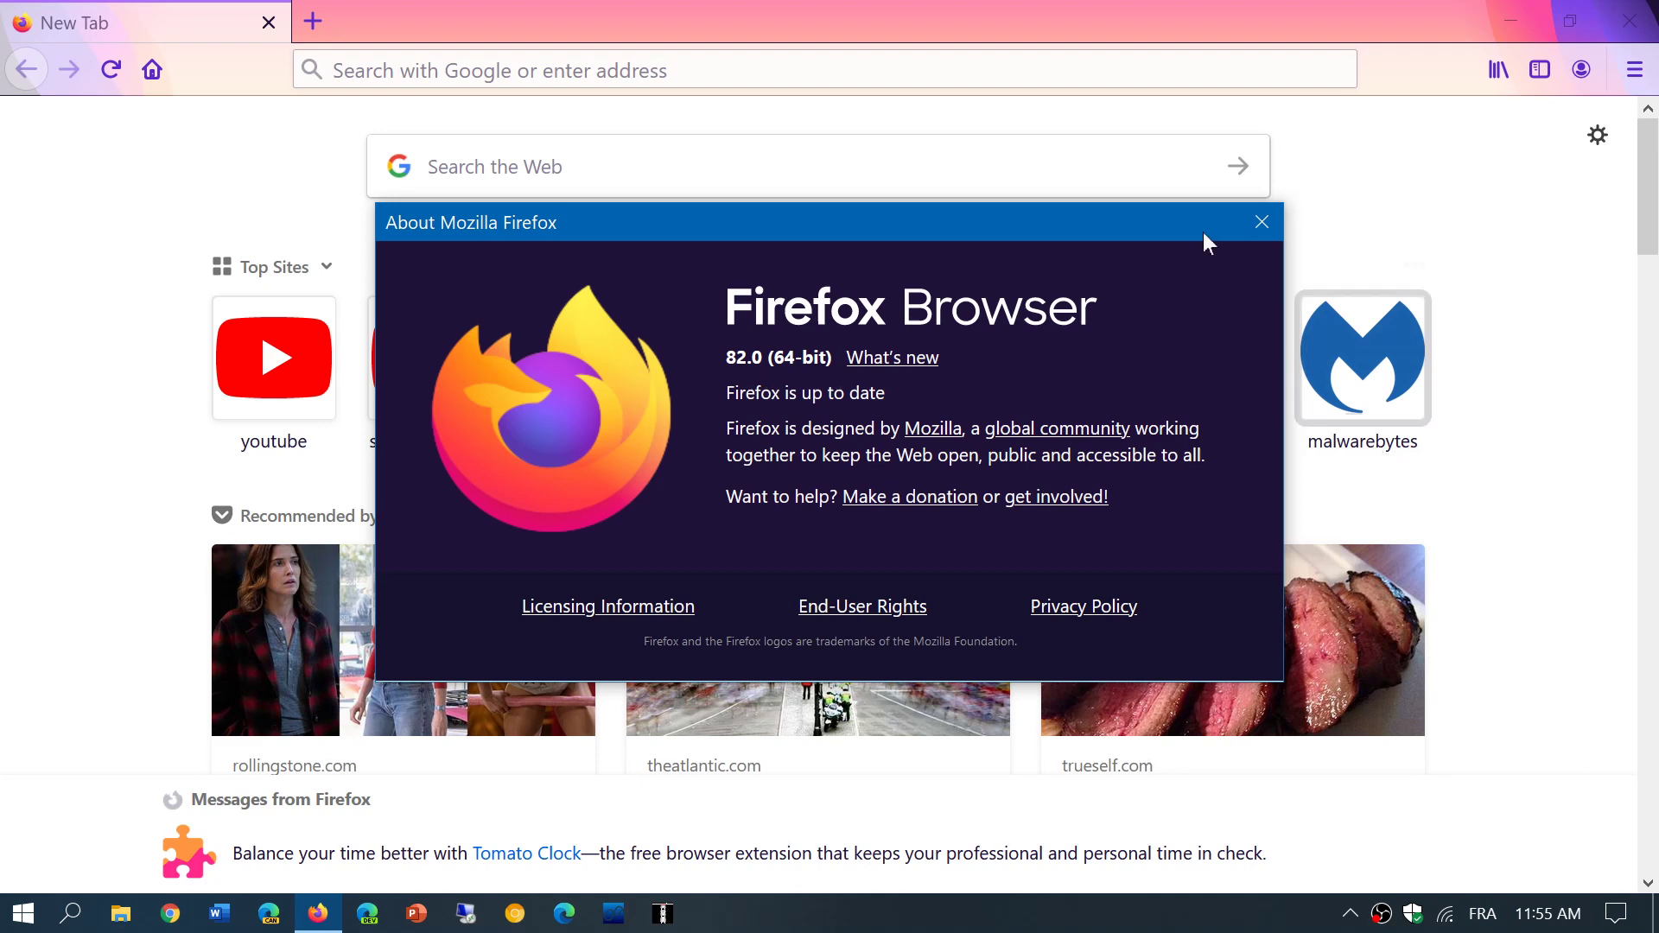
{"action": "left_click", "coordinate": [1263, 222]}
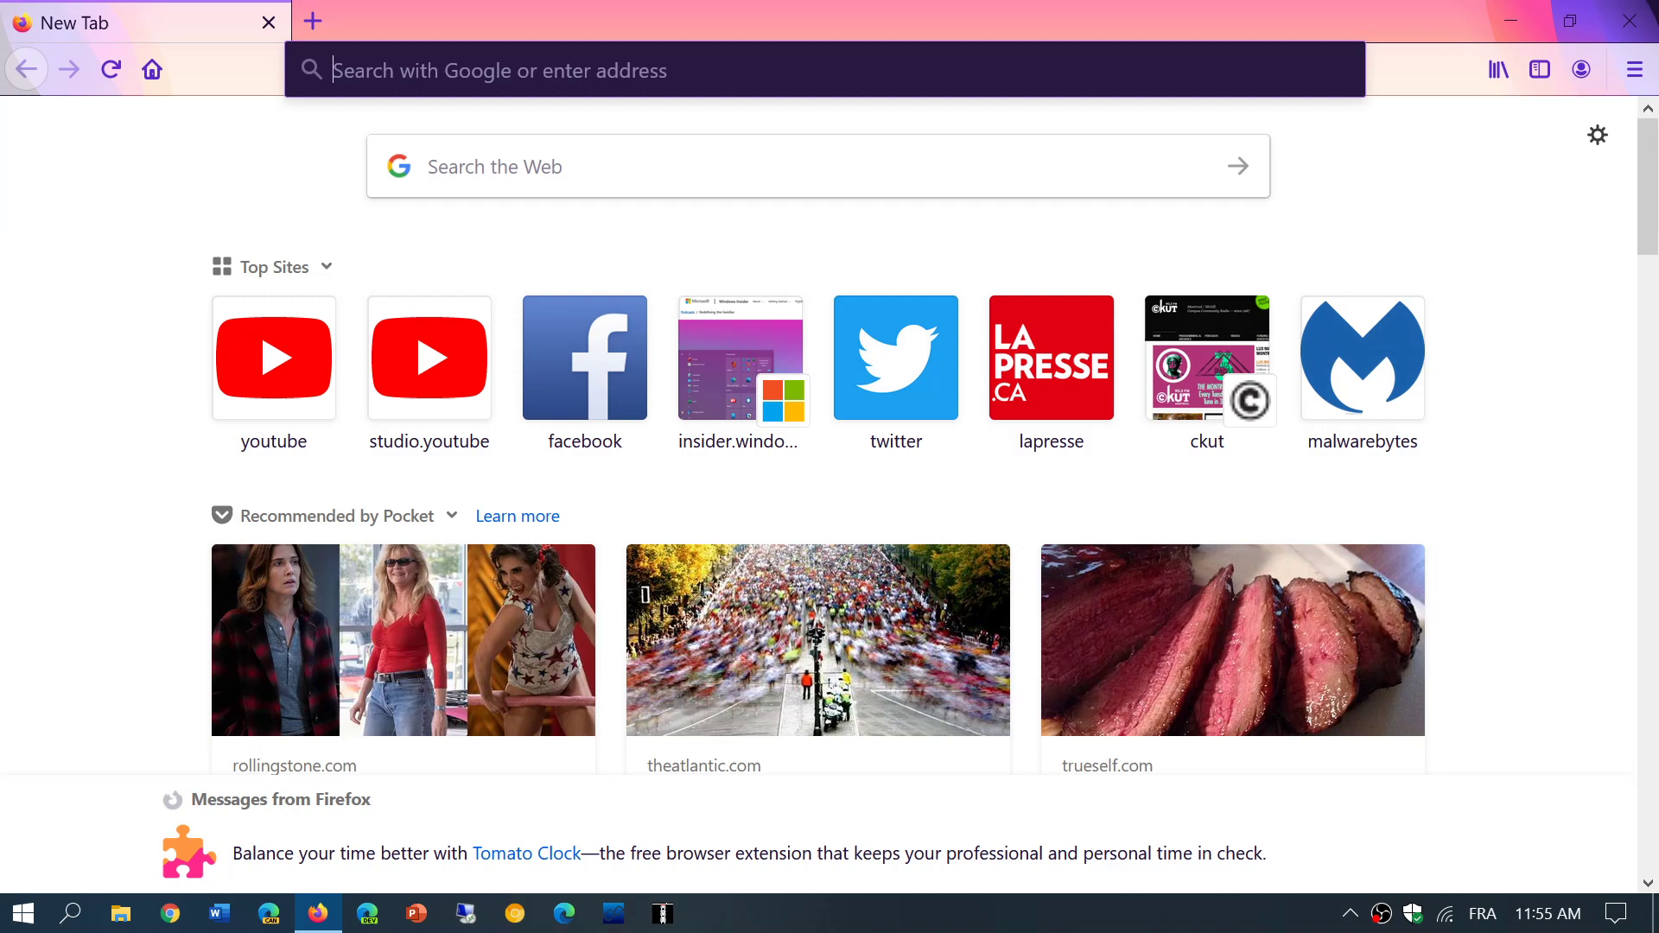
{"action": "type", "text": "yo"}
- Load youtube.com, mute the ad playing on the live-stream replay, and minimize Firefox
{"action": "key", "text": "Return"}
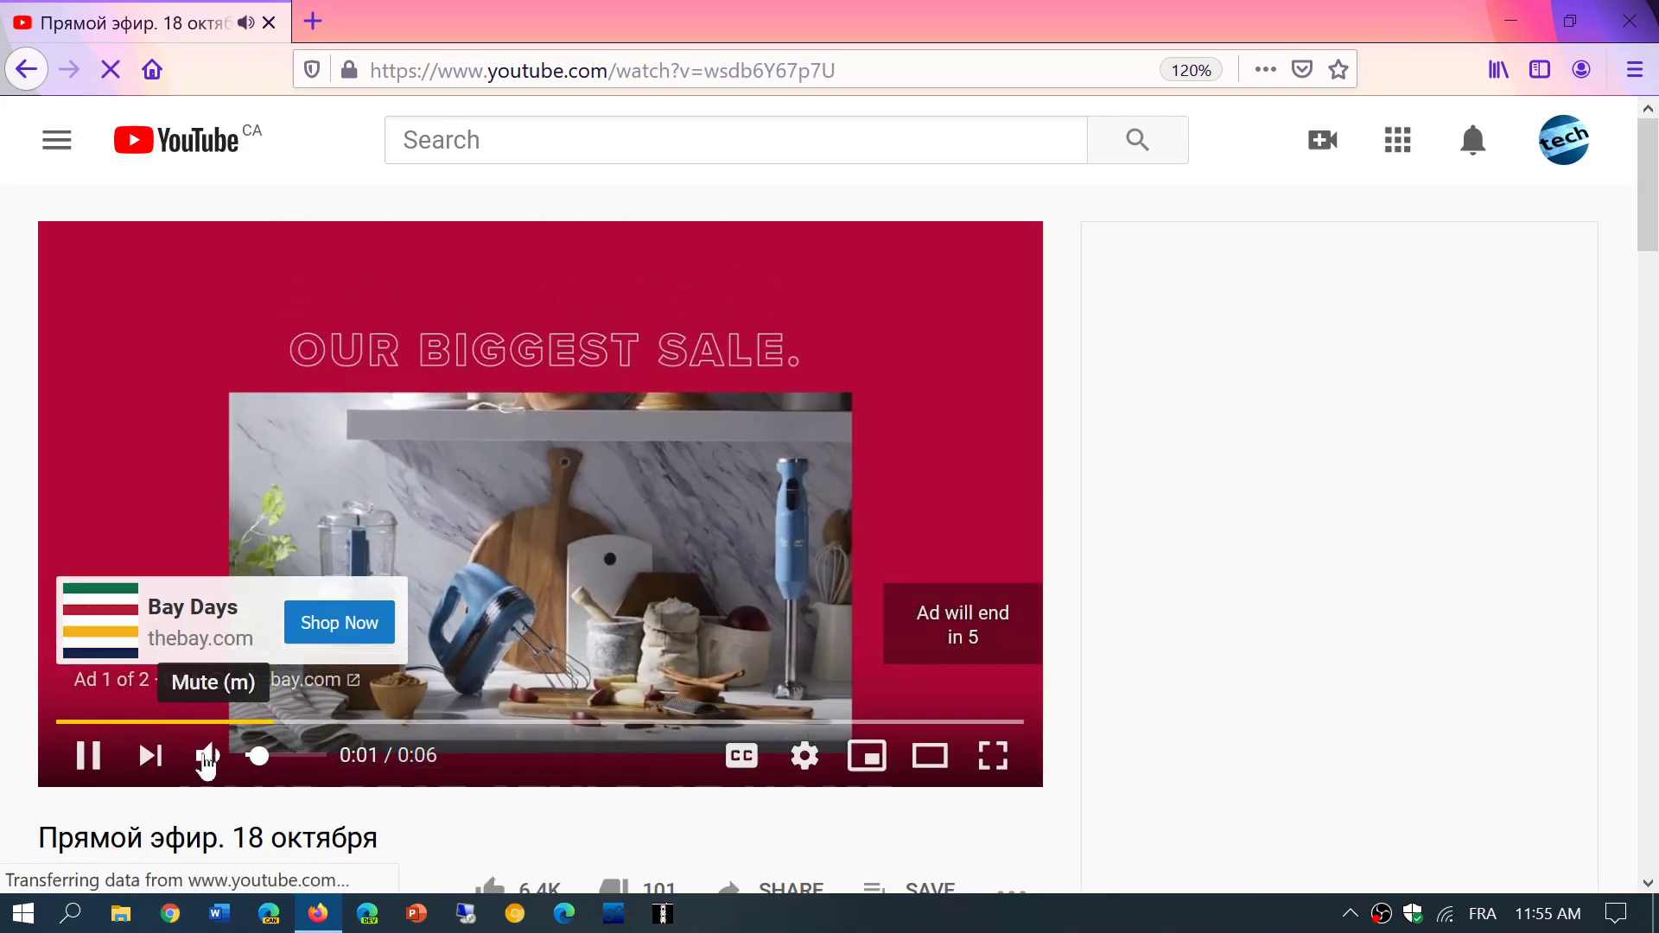
{"action": "left_click", "coordinate": [209, 756]}
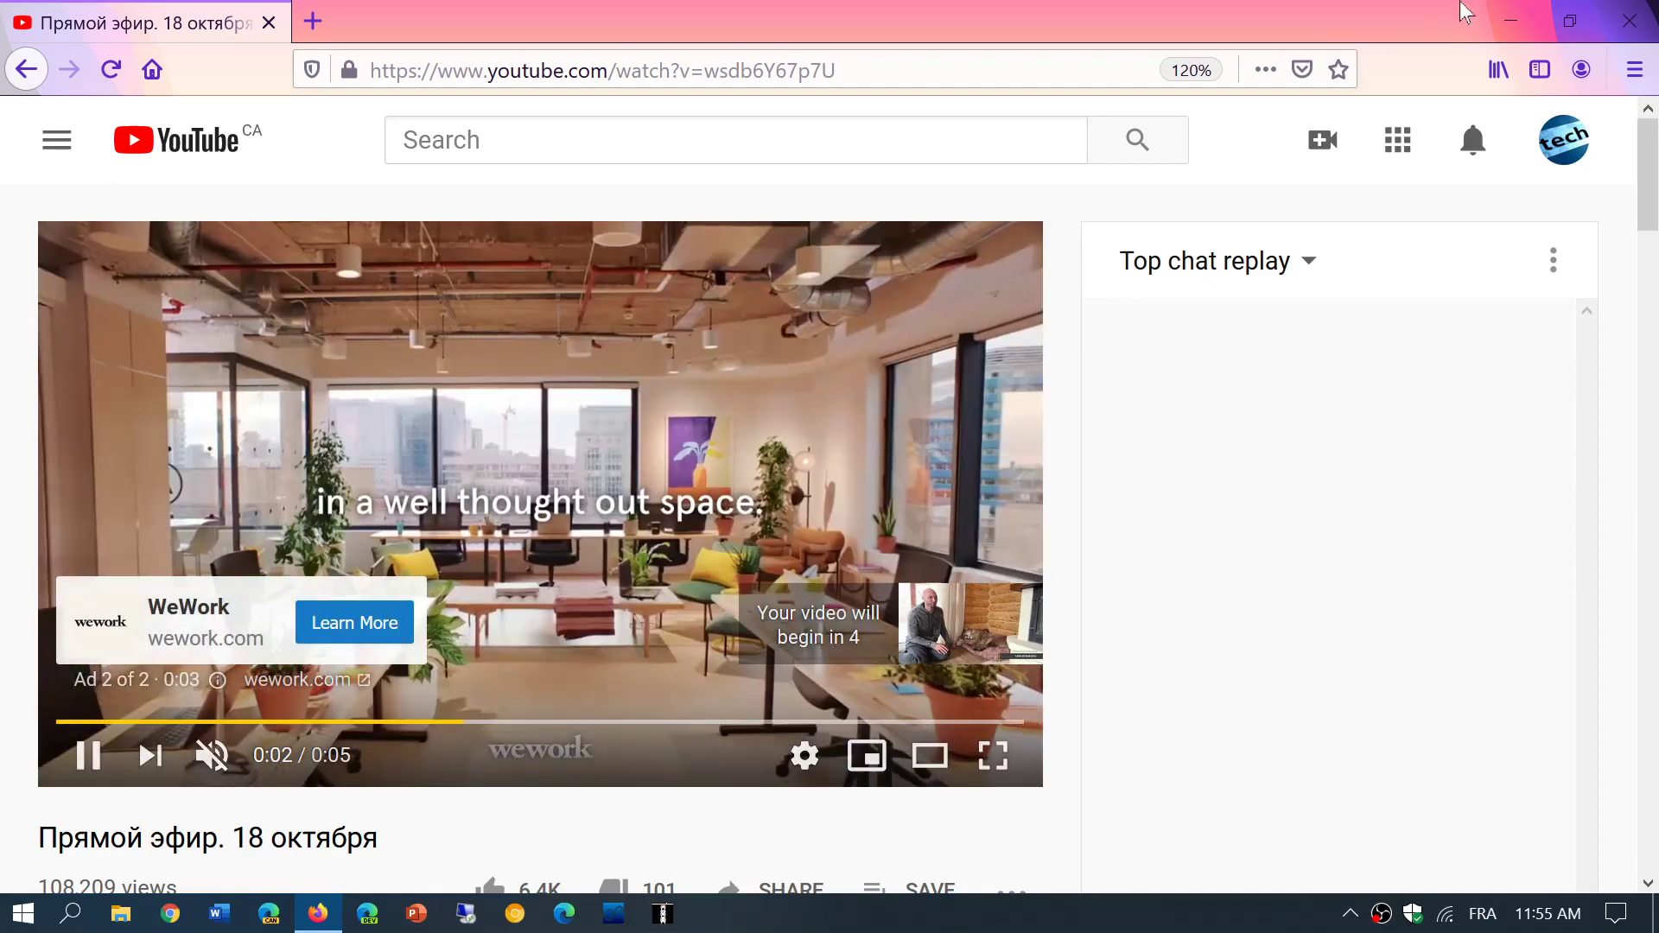
{"action": "left_click", "coordinate": [1517, 25]}
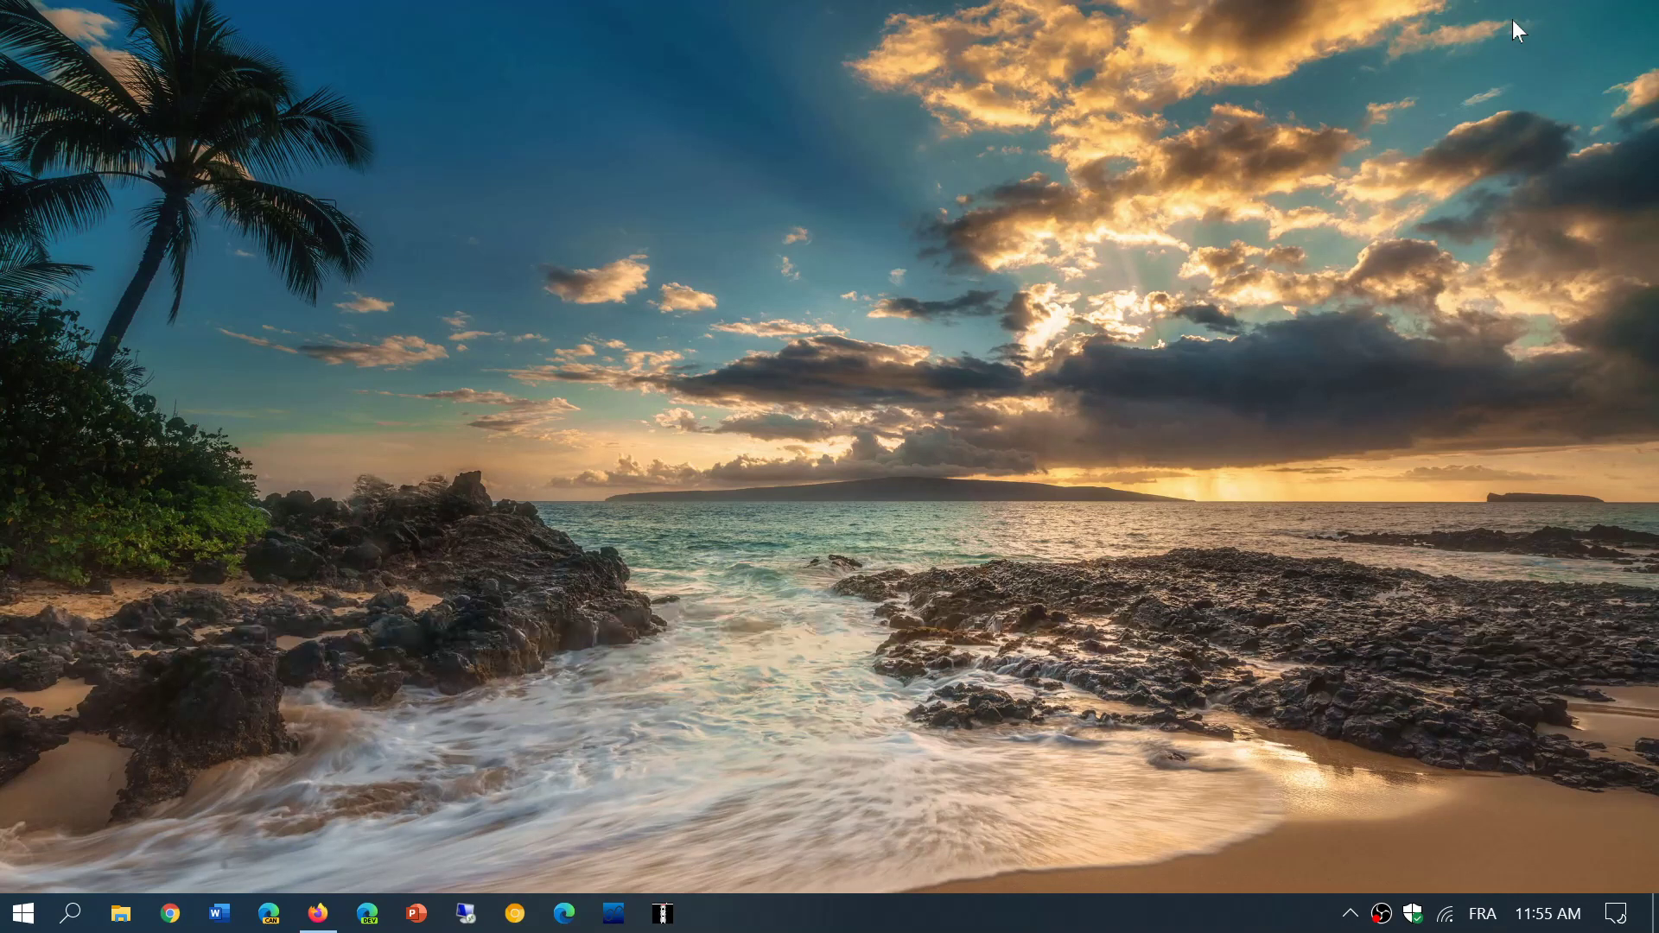
- Restore Firefox, pop the YouTube video into Picture-in-Picture, then close the floating window
{"action": "left_click", "coordinate": [318, 913]}
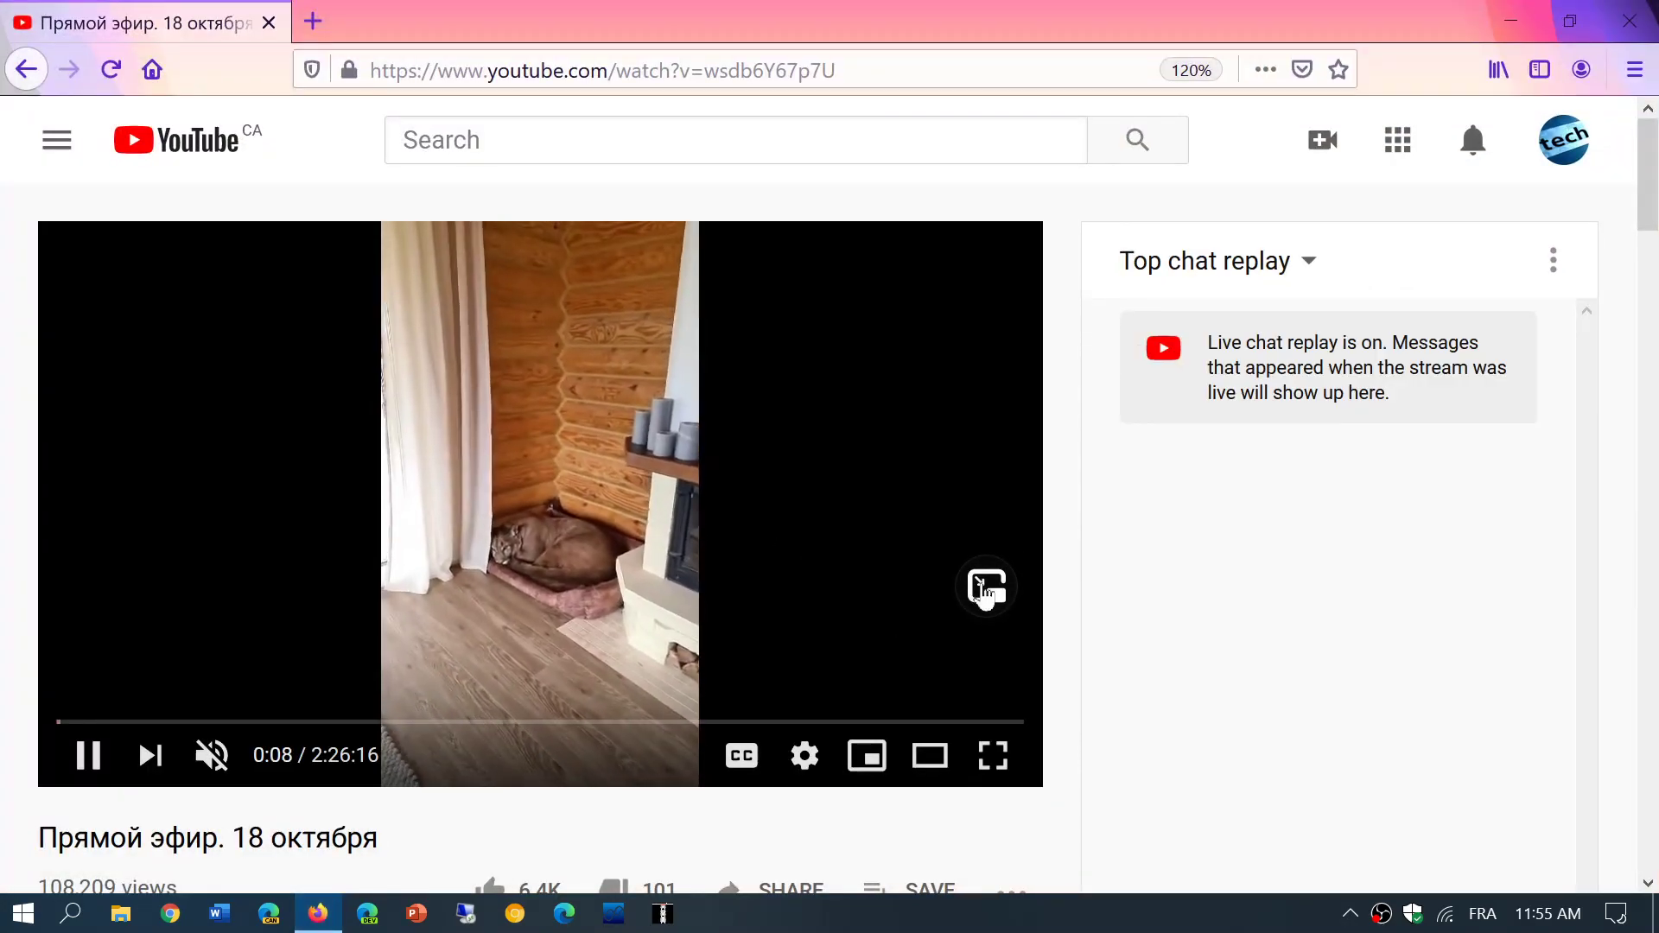
{"action": "left_click", "coordinate": [987, 586]}
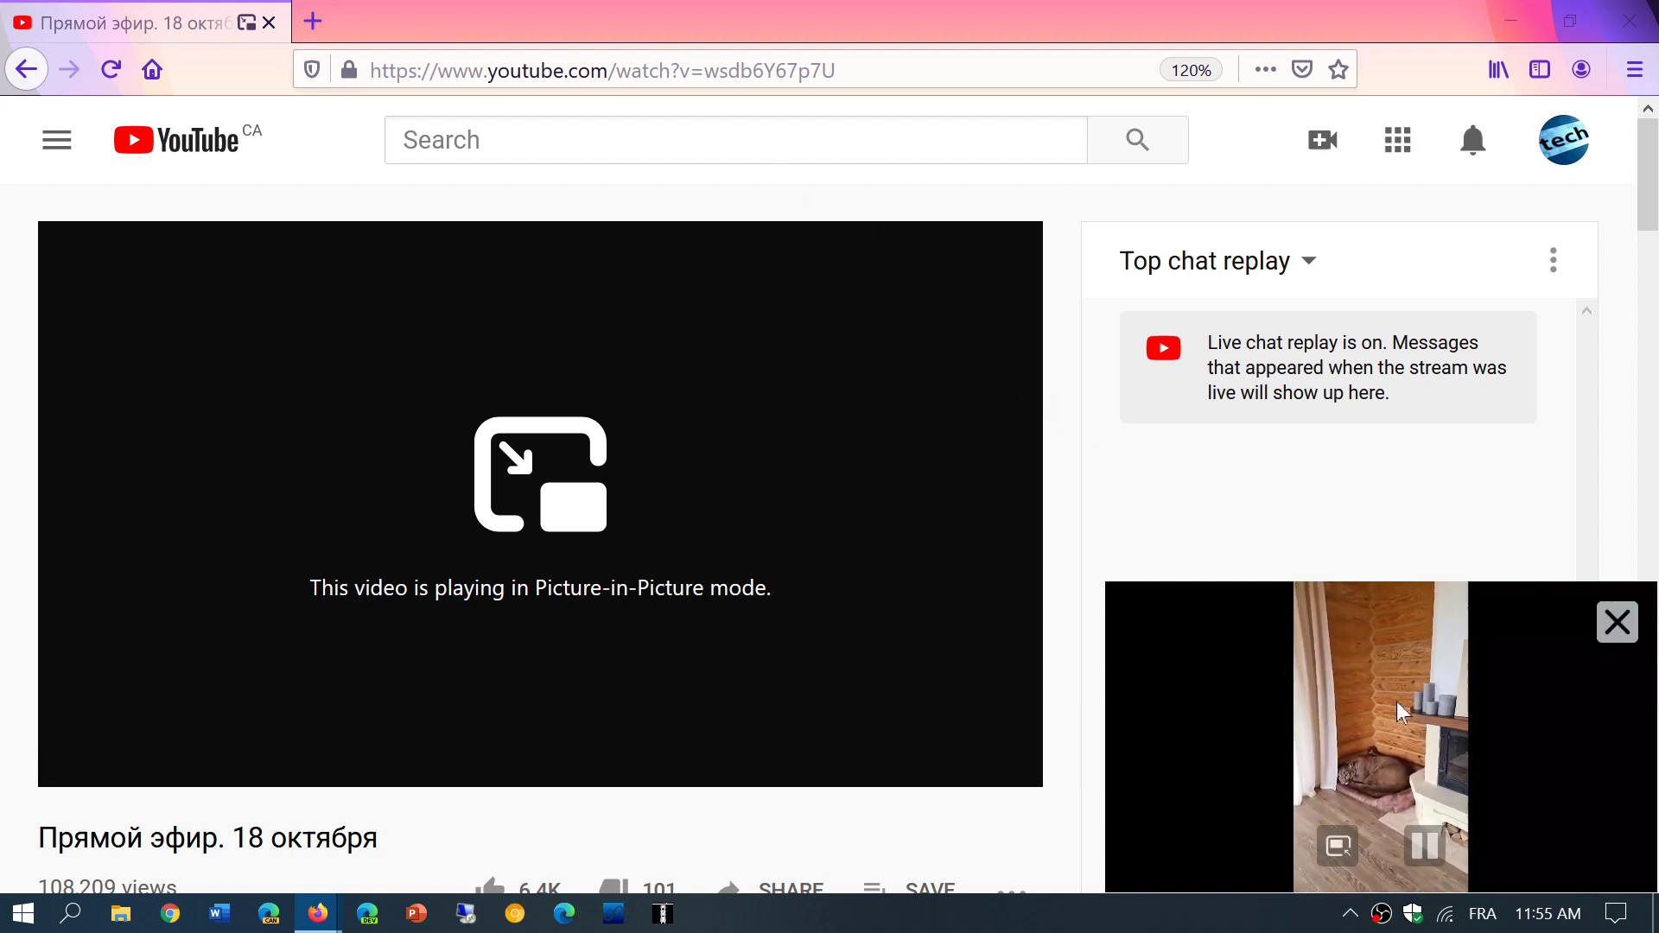
{"action": "left_click", "coordinate": [1617, 620]}
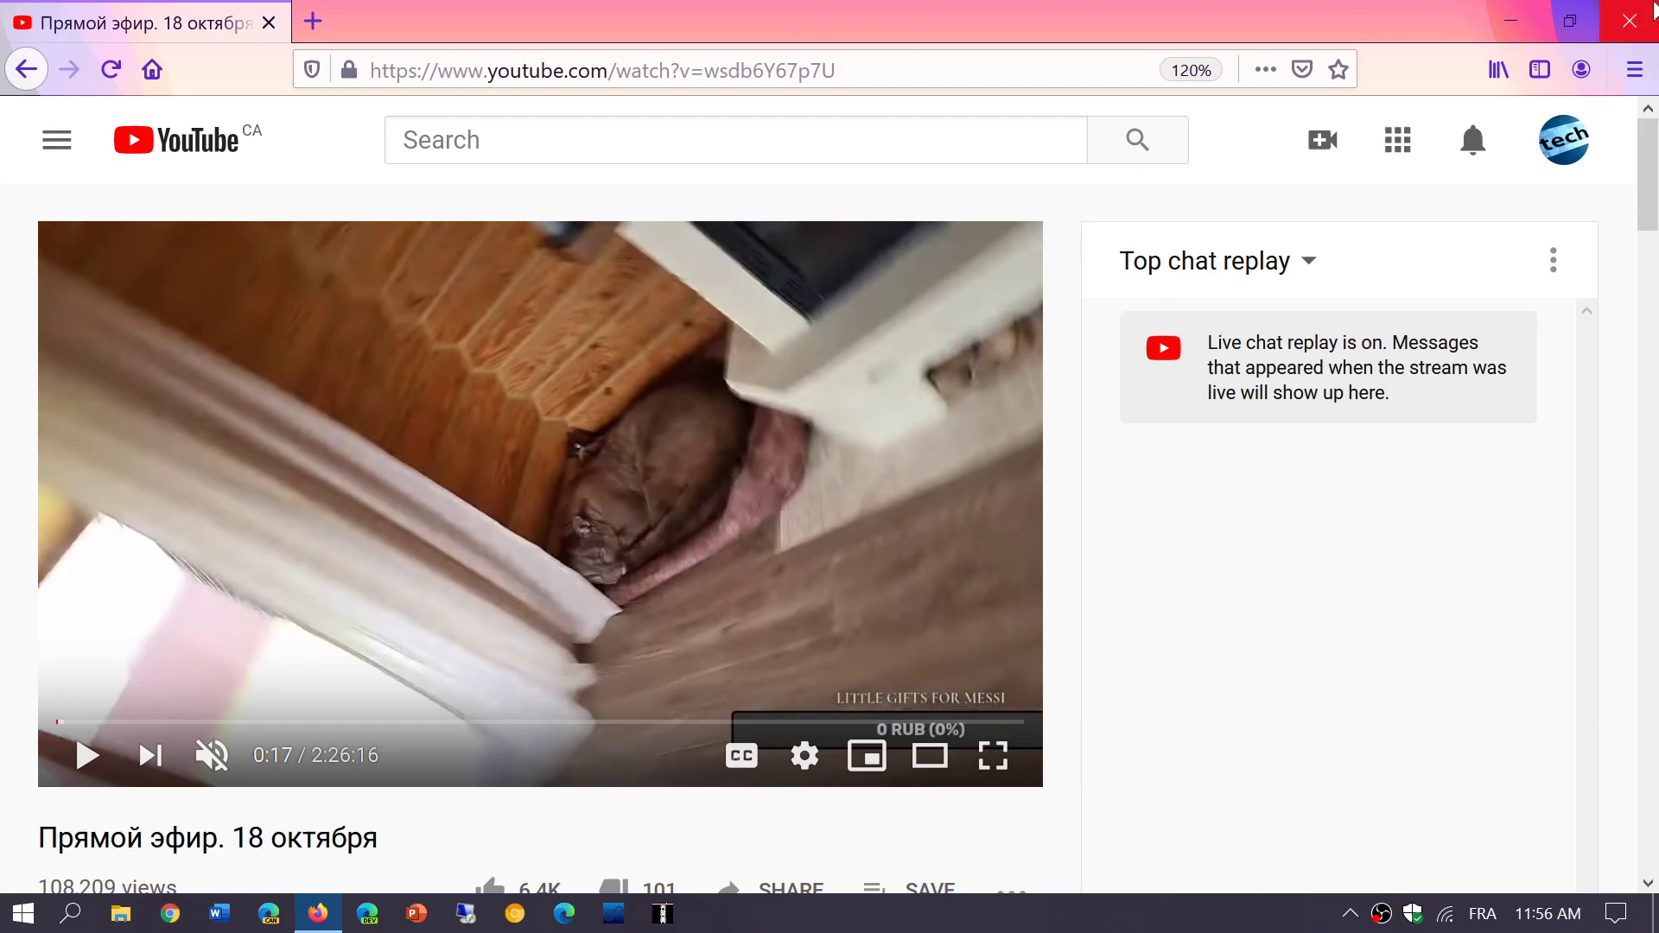
- Close the YouTube window, relaunch Firefox, and open a second new tab
{"action": "left_click", "coordinate": [1630, 22]}
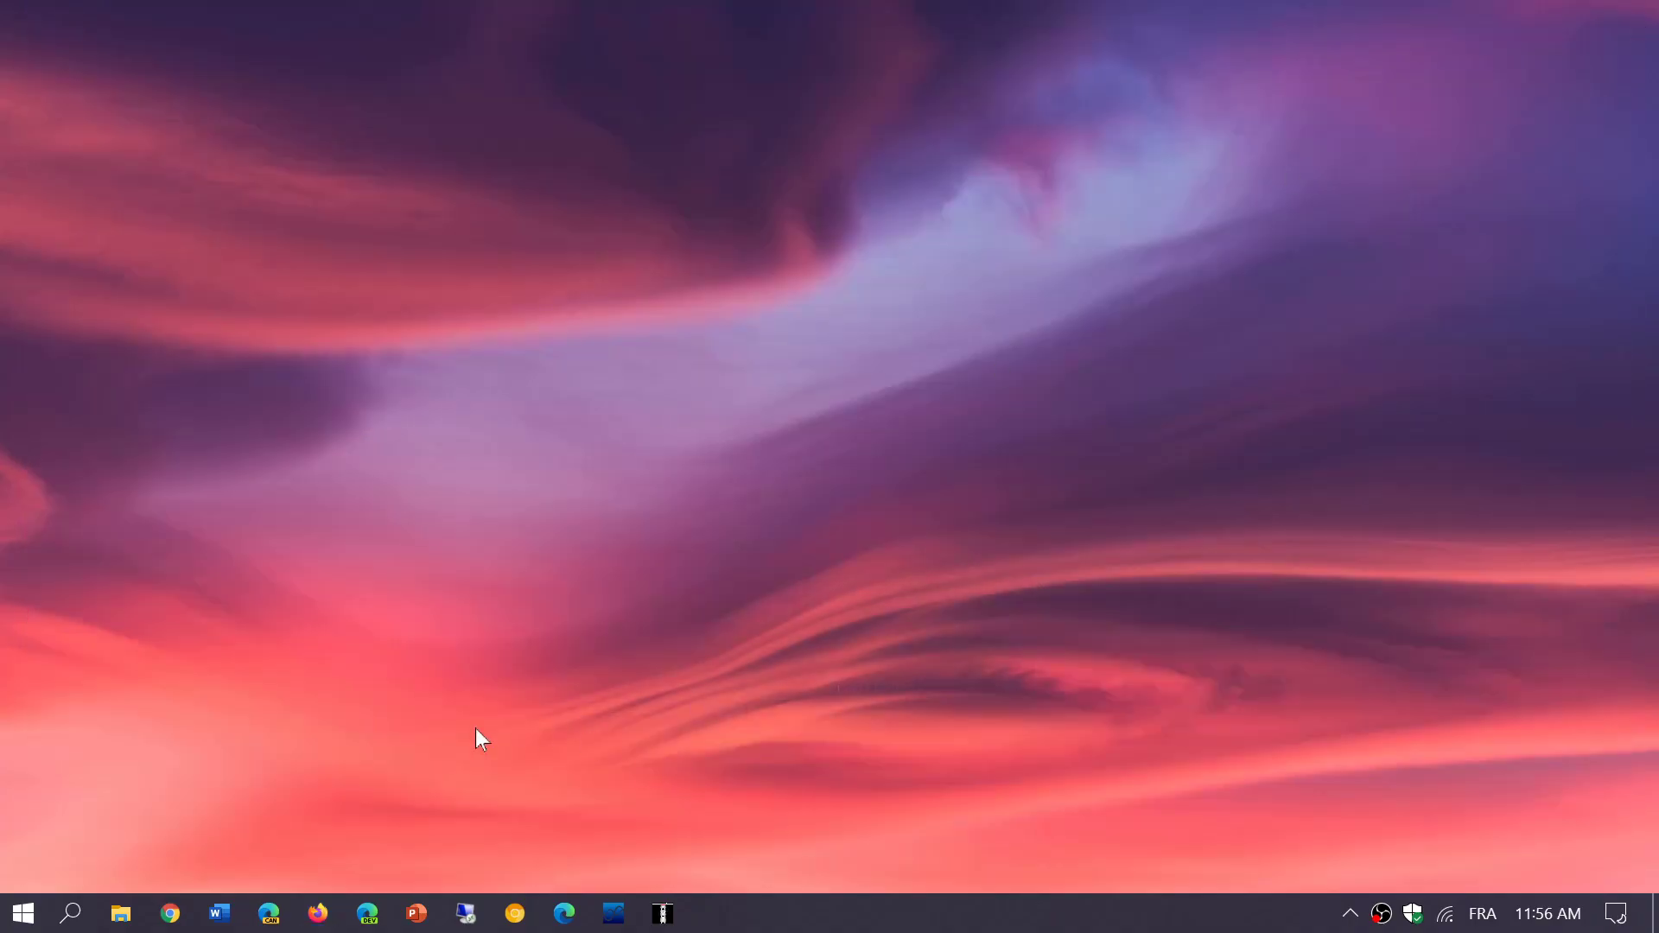
{"action": "left_click", "coordinate": [319, 914]}
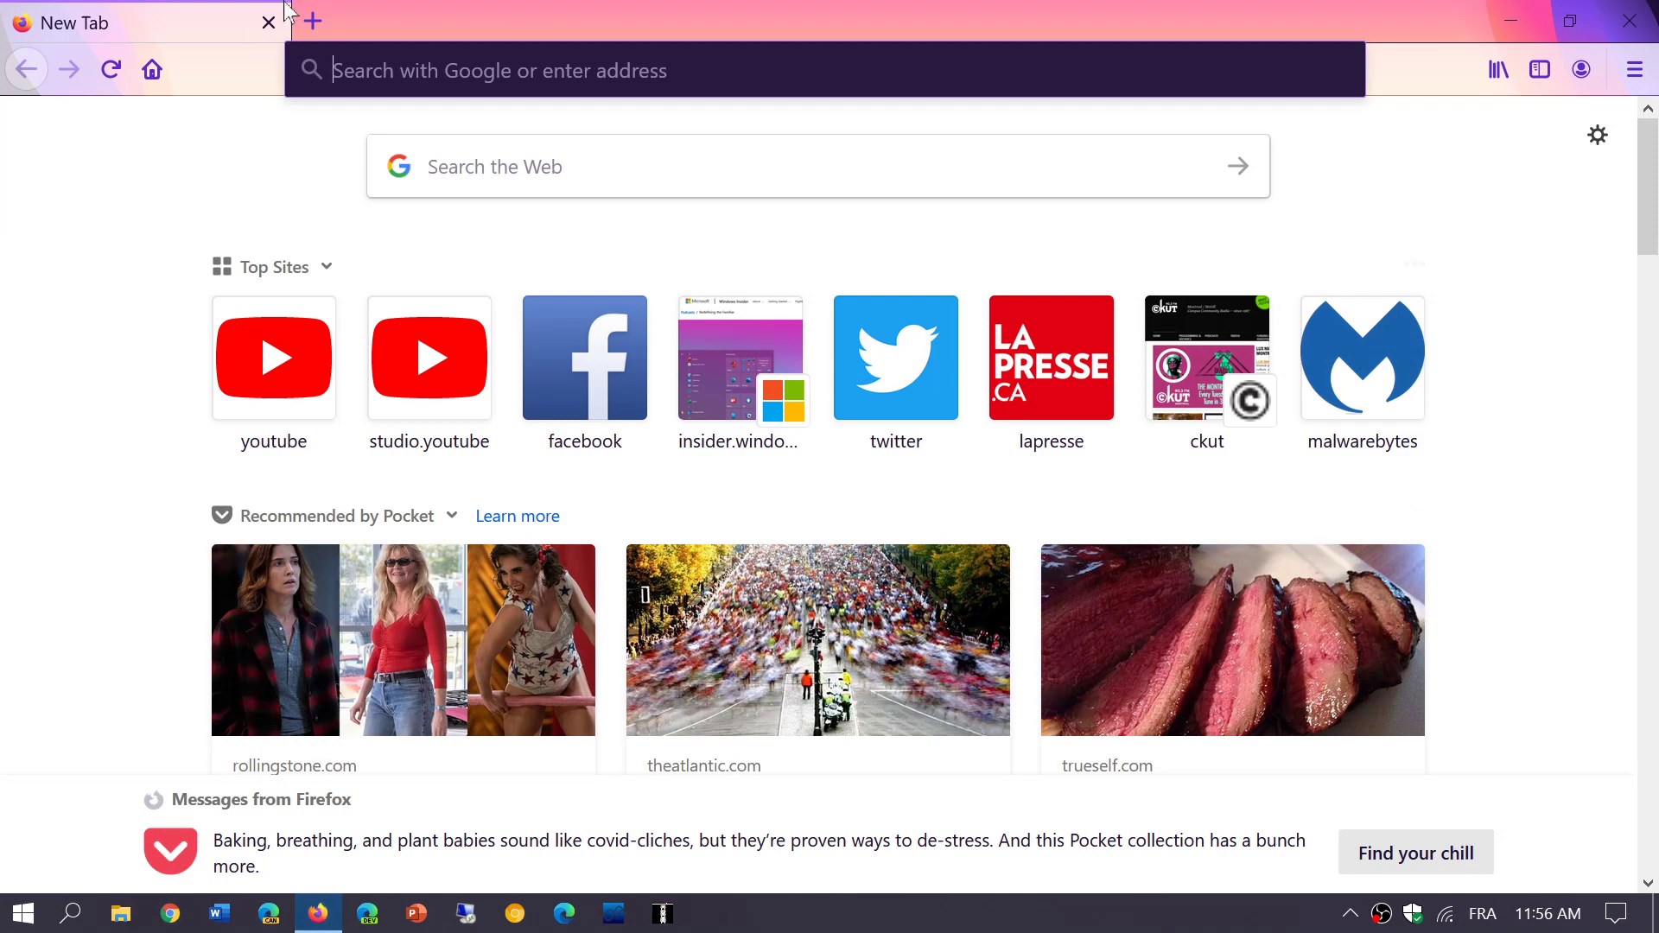
{"action": "left_click", "coordinate": [314, 23]}
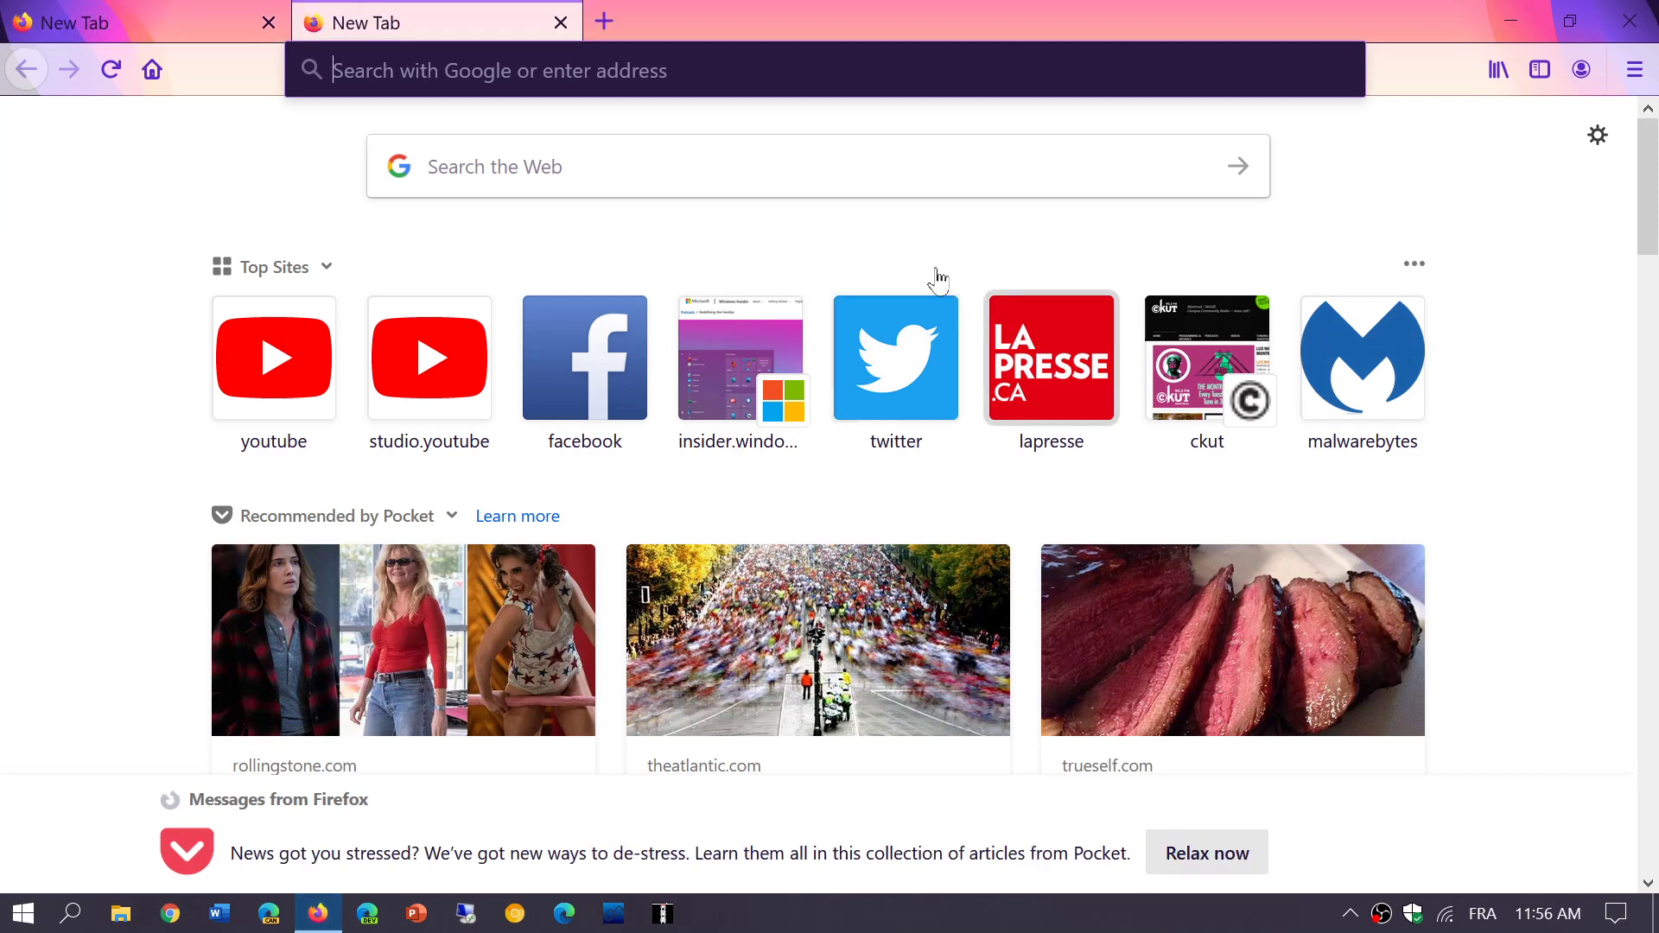
- Switch between the two tabs, close the second tab, and close Firefox
{"action": "left_click", "coordinate": [136, 13]}
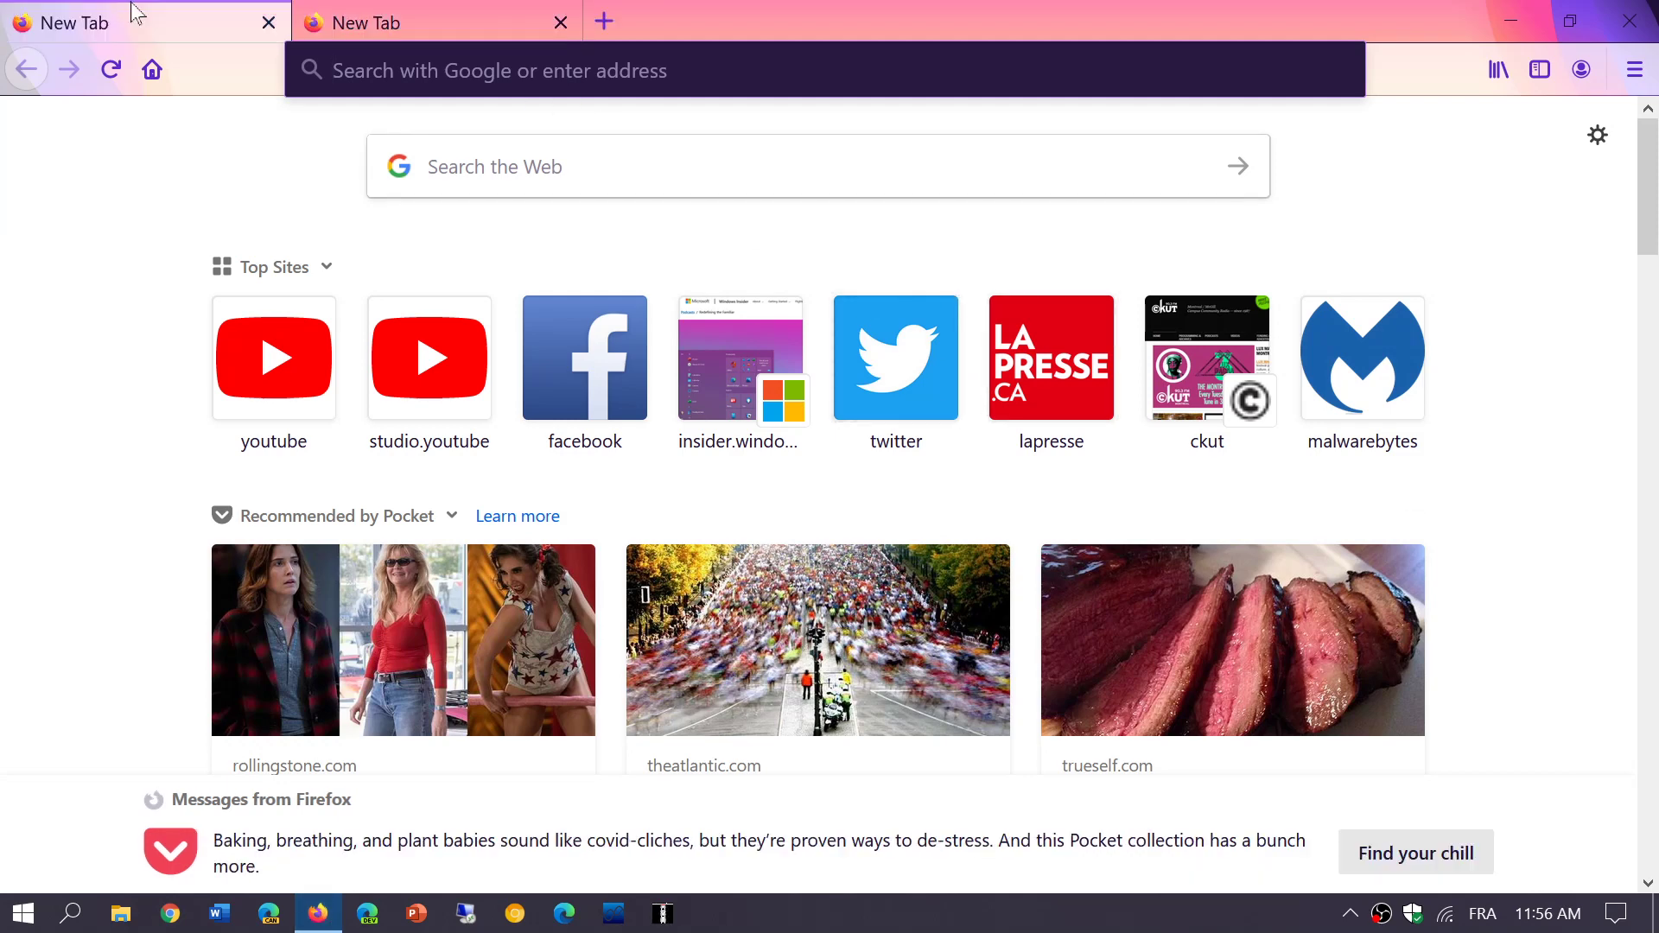
{"action": "left_click", "coordinate": [427, 22]}
{"action": "left_click", "coordinate": [560, 22]}
{"action": "left_click", "coordinate": [1631, 22]}
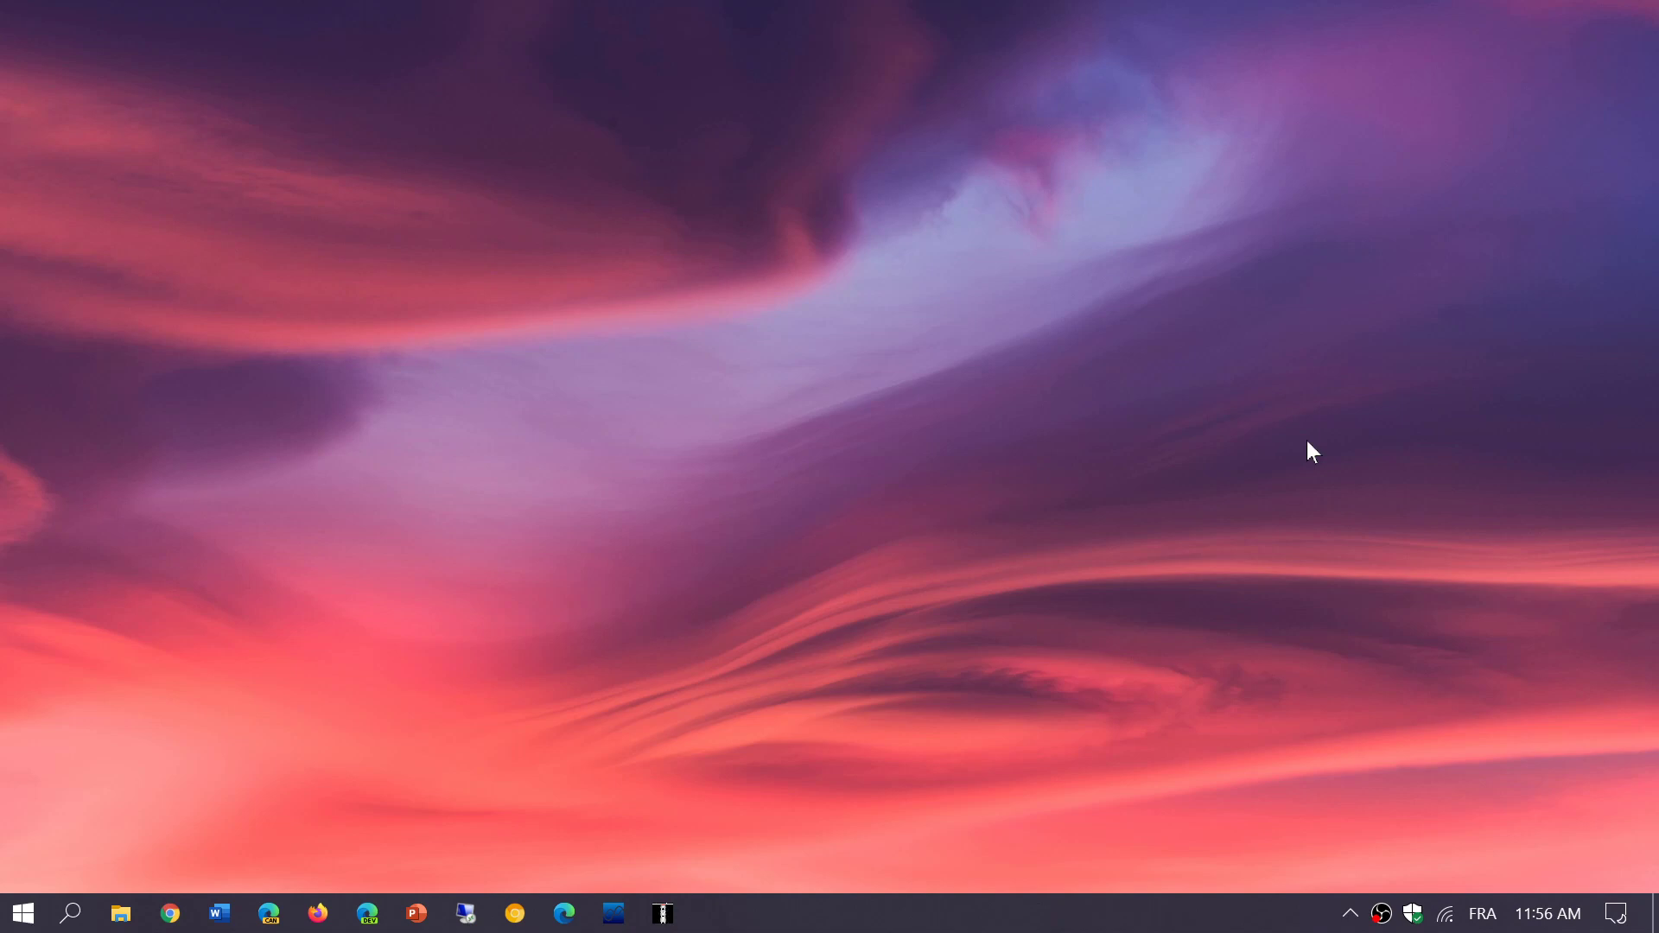
{"action": "left_click", "coordinate": [320, 915]}
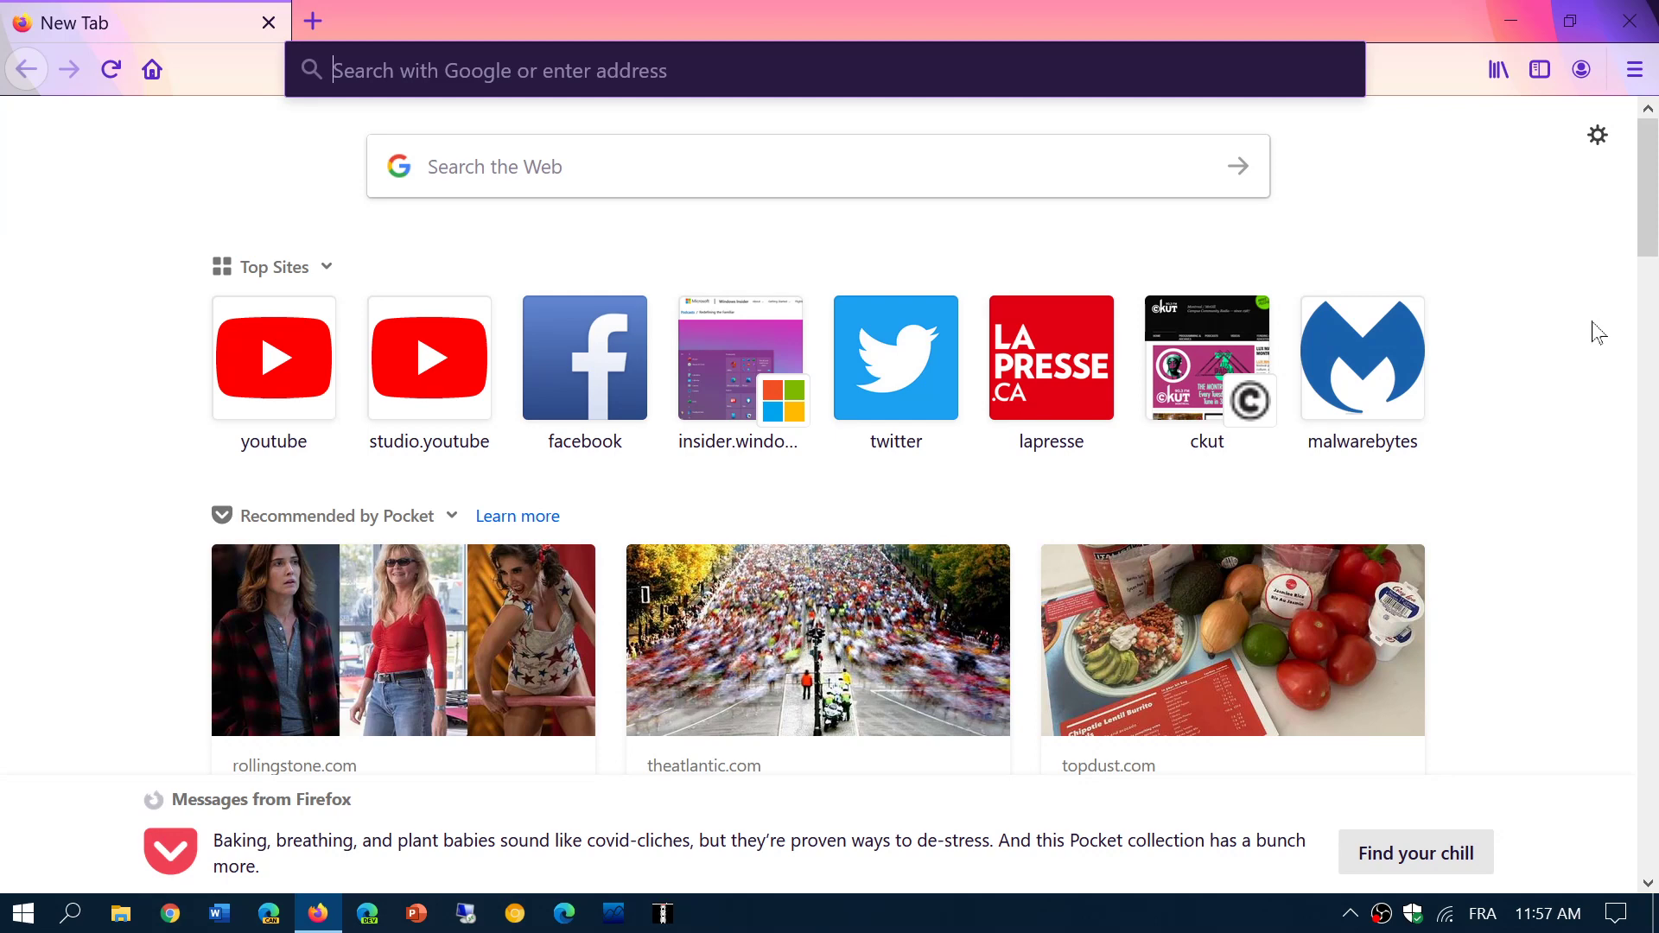
{"action": "left_click", "coordinate": [1629, 23]}
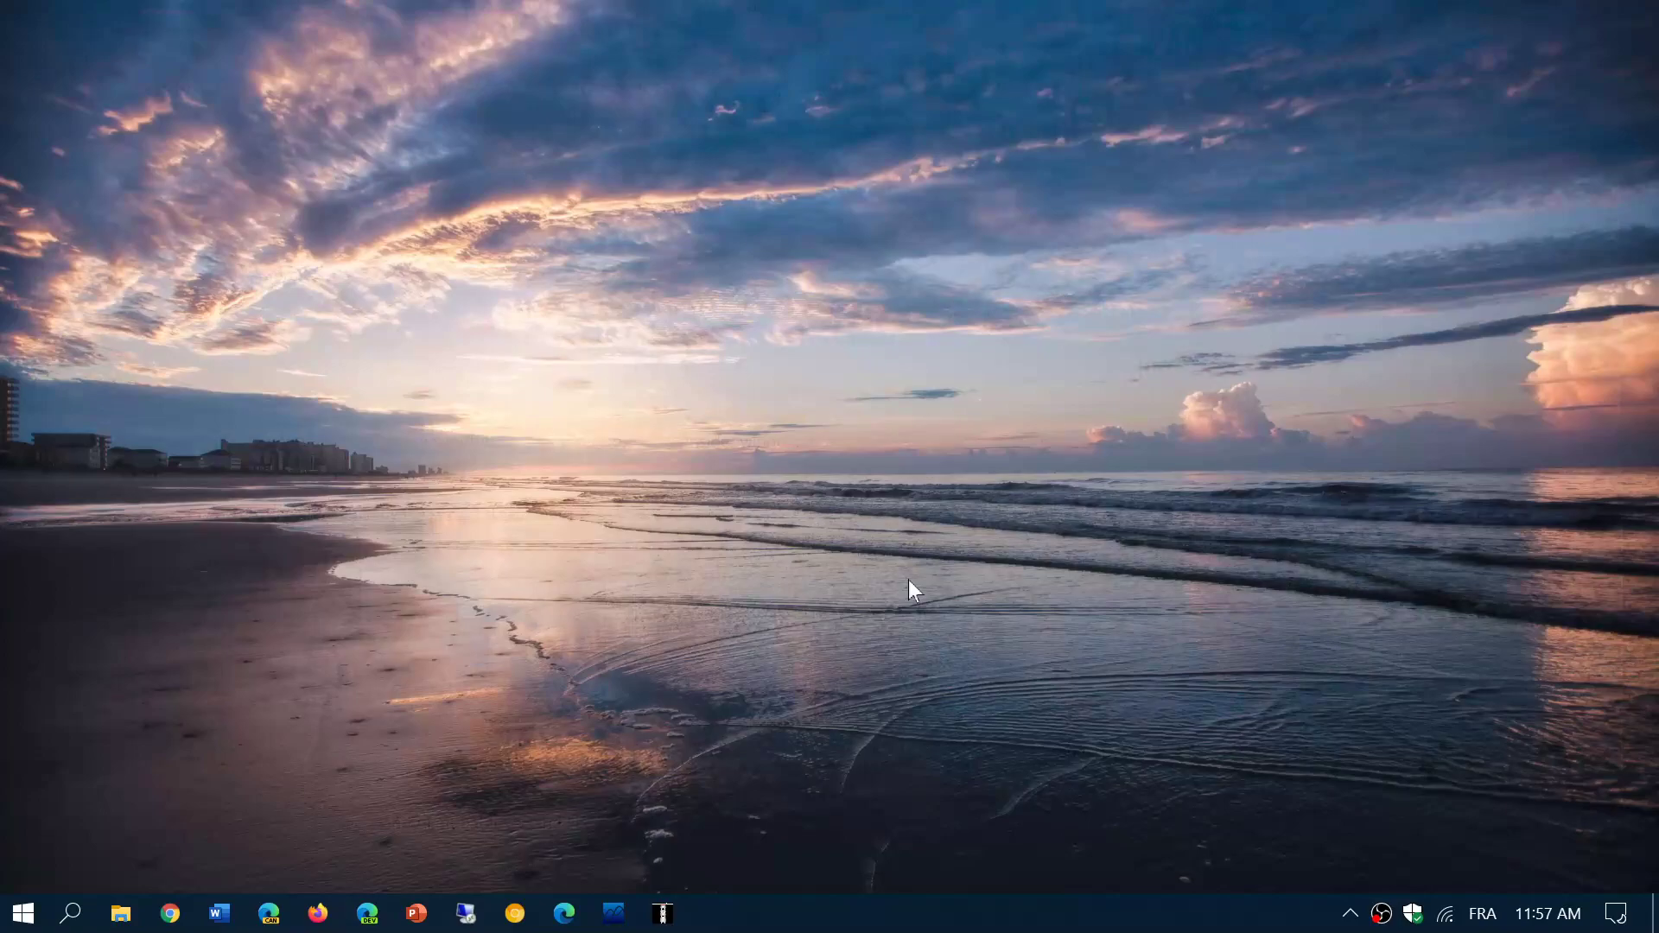